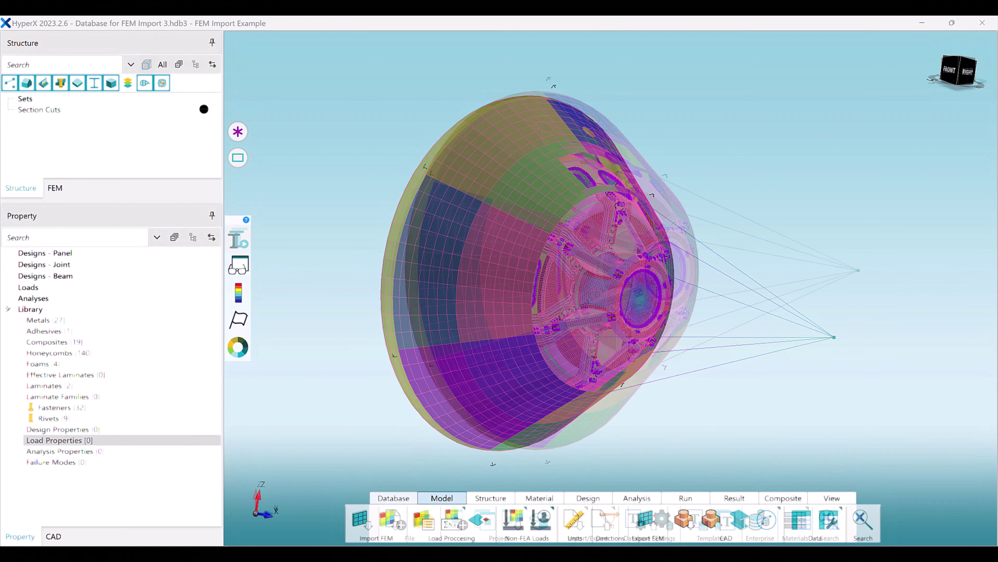
Step: Create Structure 1 from the picked capsule shell panel's unused PCOMP property 220005
left_click(506, 258)
right_click(506, 257)
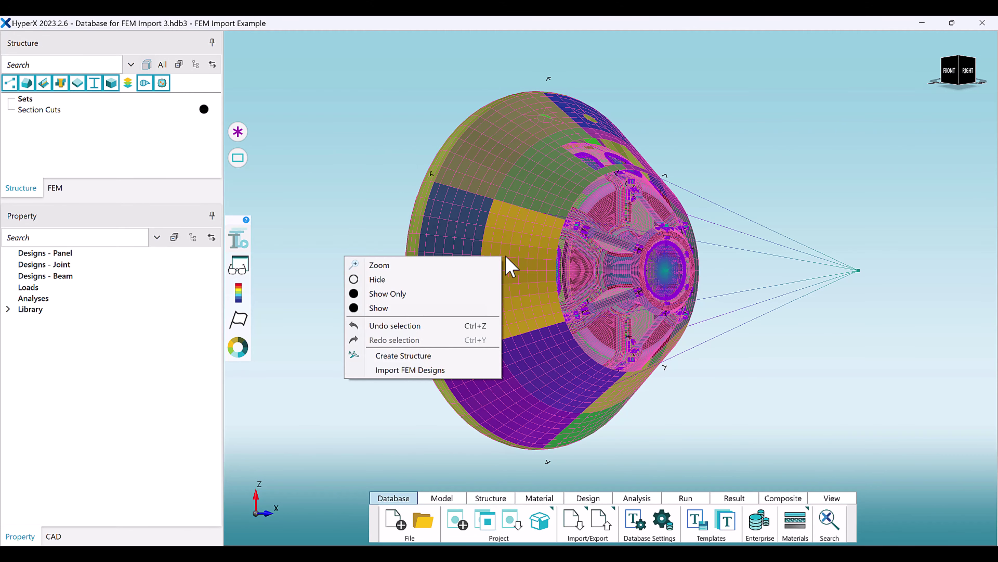
left_click(450, 356)
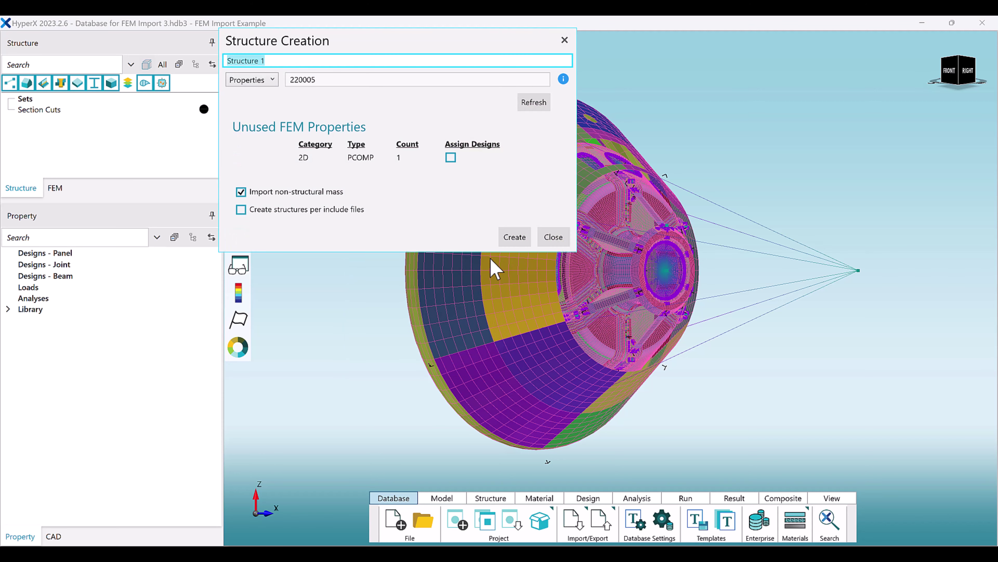
left_click(516, 237)
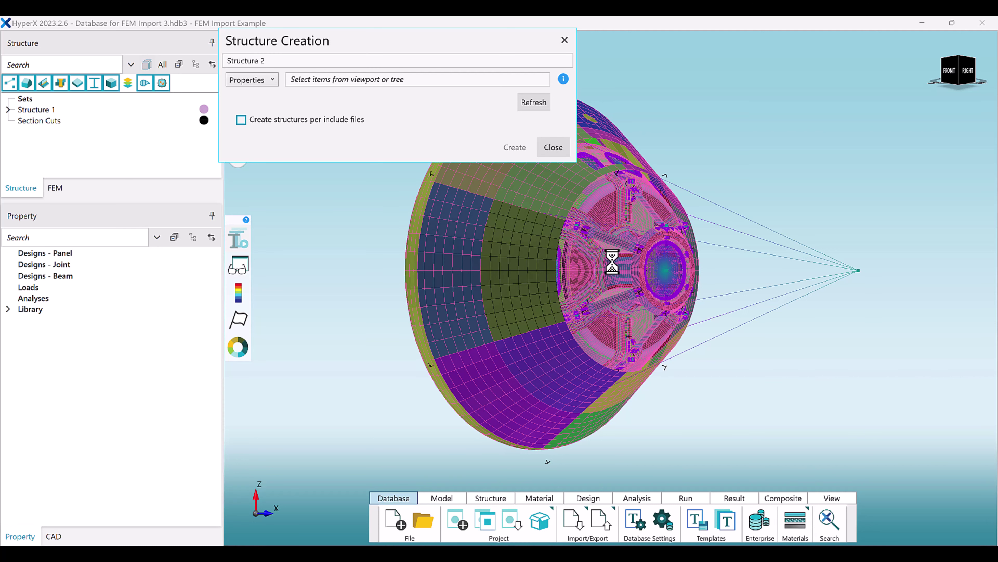
left_click(554, 148)
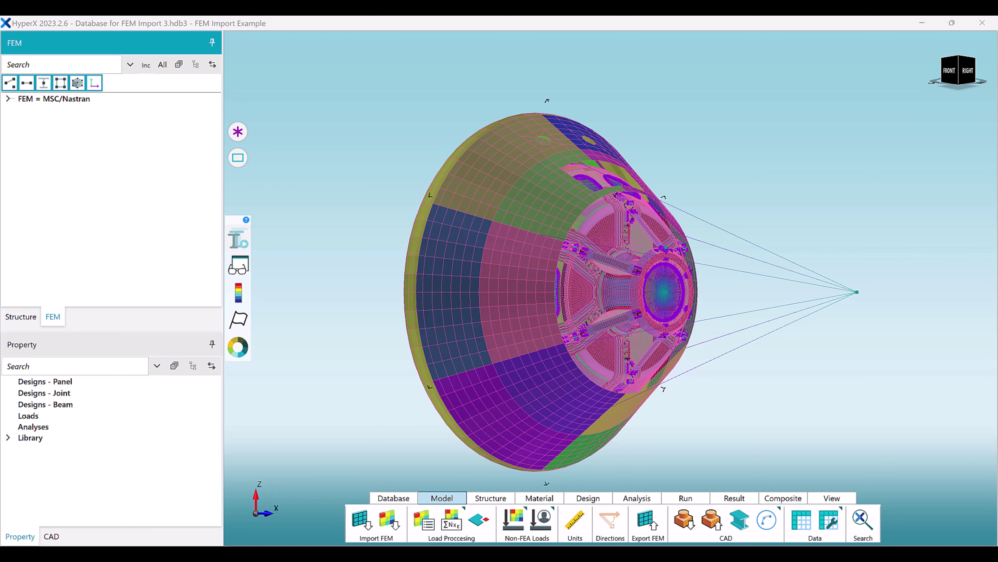
Step: Group the FEM tree by include file and locate 32000 Aeroshell - Lower.bdf inside CCM901Landing.dat
left_click(8, 99)
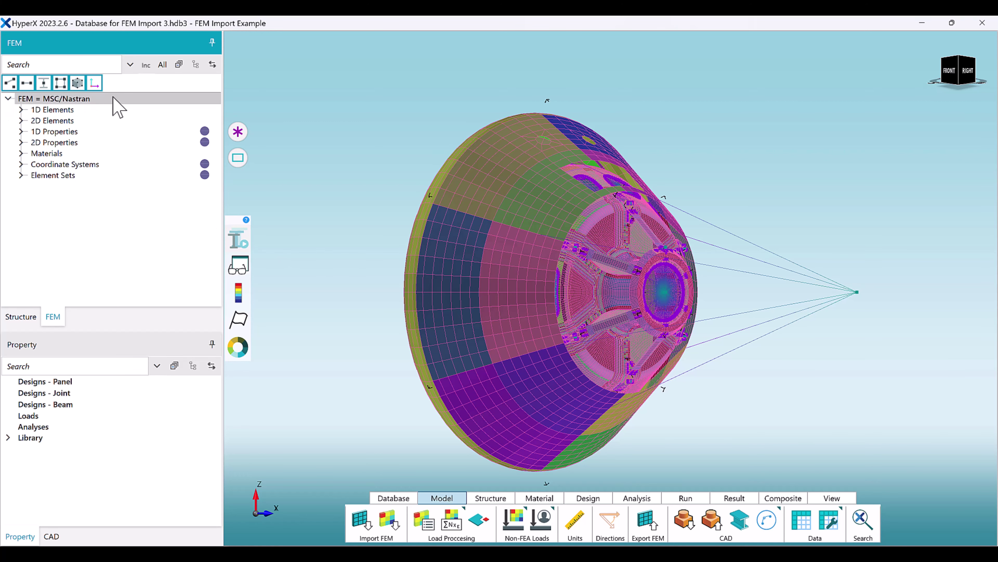
left_click(146, 65)
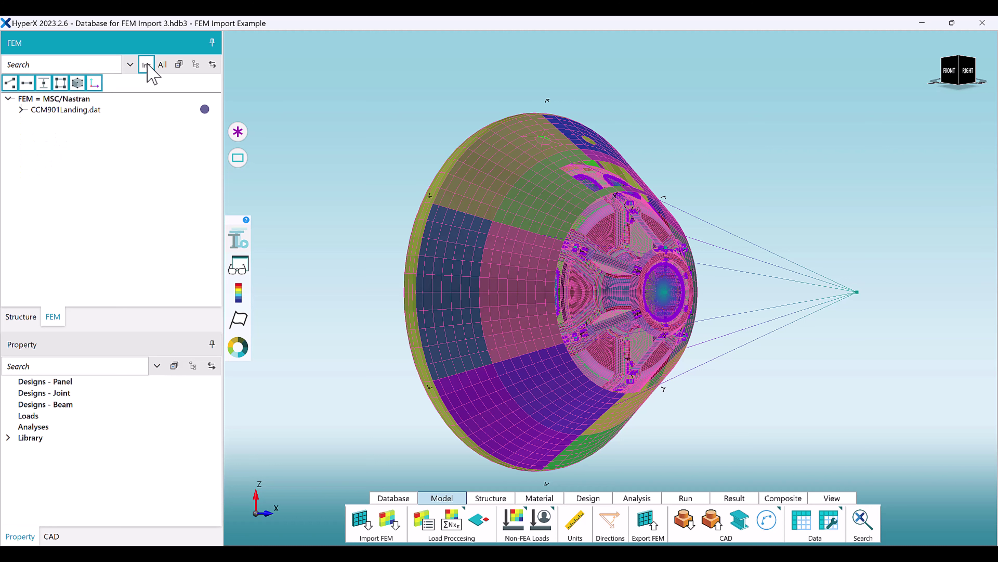
left_click(21, 110)
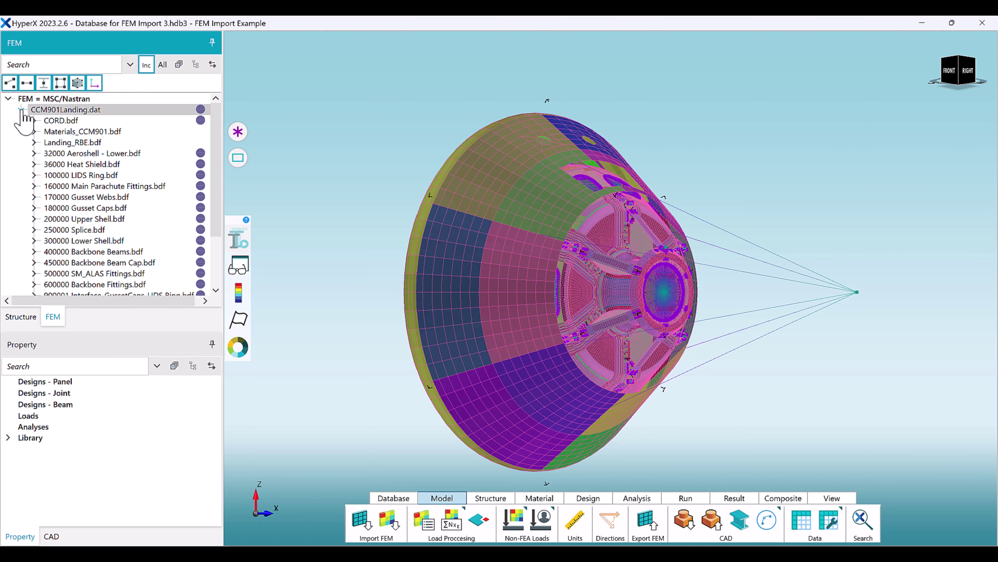
left_click(78, 154)
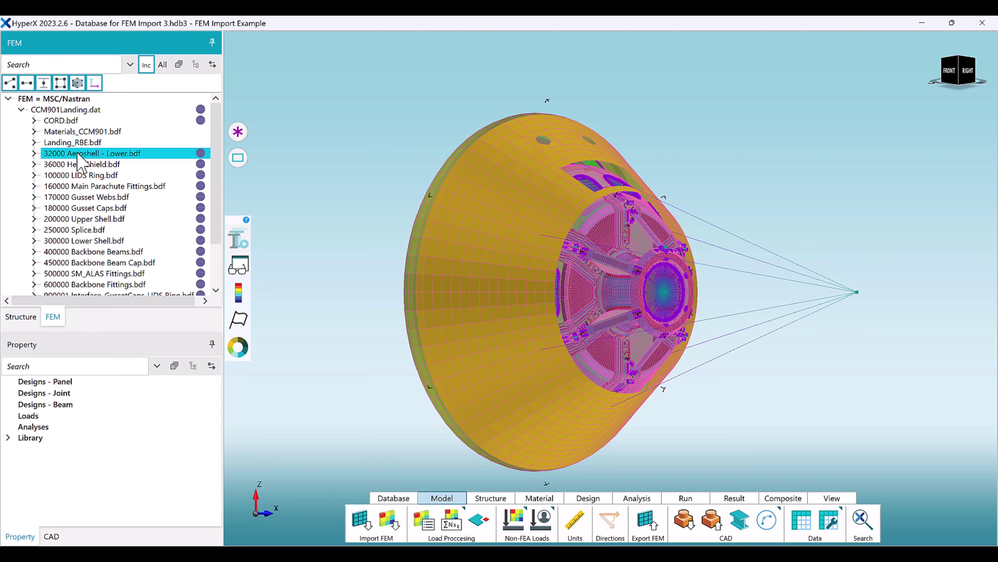
Step: Create a structure named 'Aeroshell Lower' from that include file's twelve PCOMP properties
right_click(78, 154)
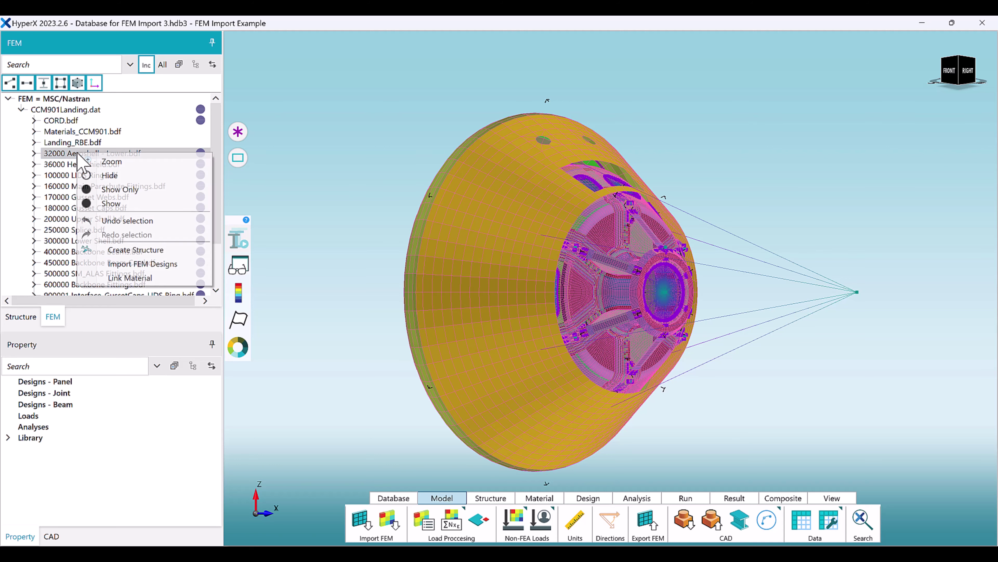
left_click(146, 250)
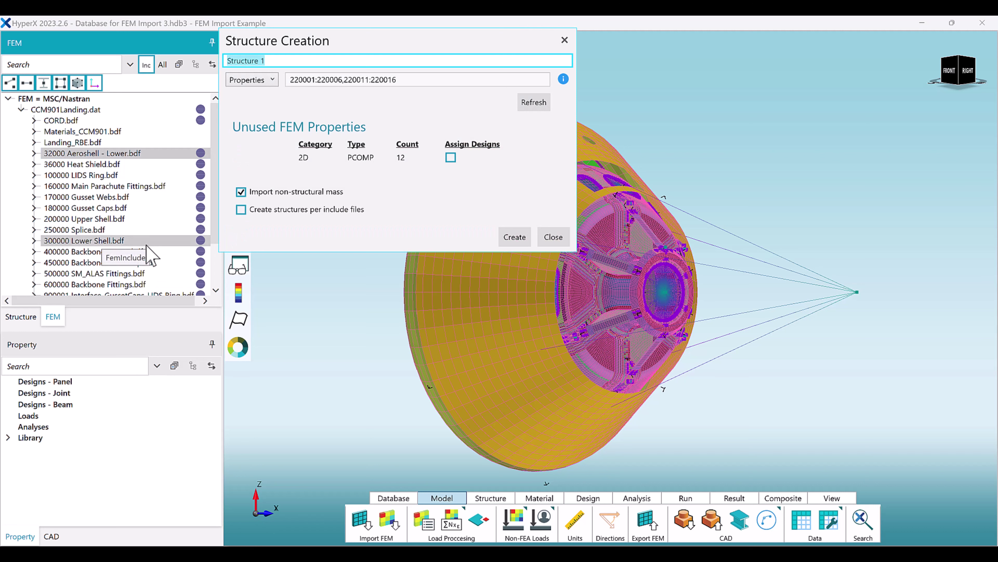
type("Aeroshell Lower")
left_click(514, 236)
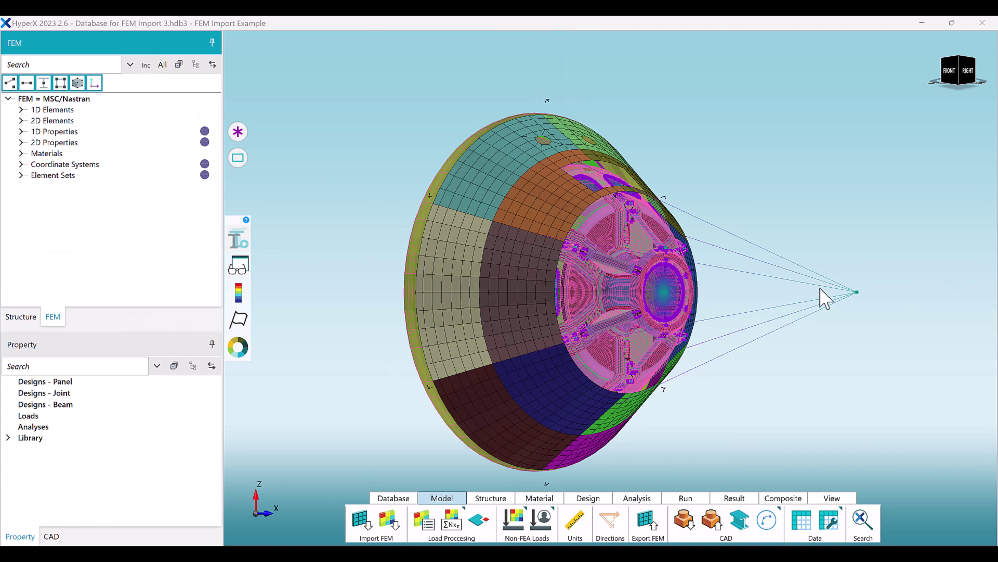
Step: Expand Element Sets > ELSET and hide, then reshow, Assembly 900001 and PBUSH_6000010
left_click(22, 176)
left_click(21, 176)
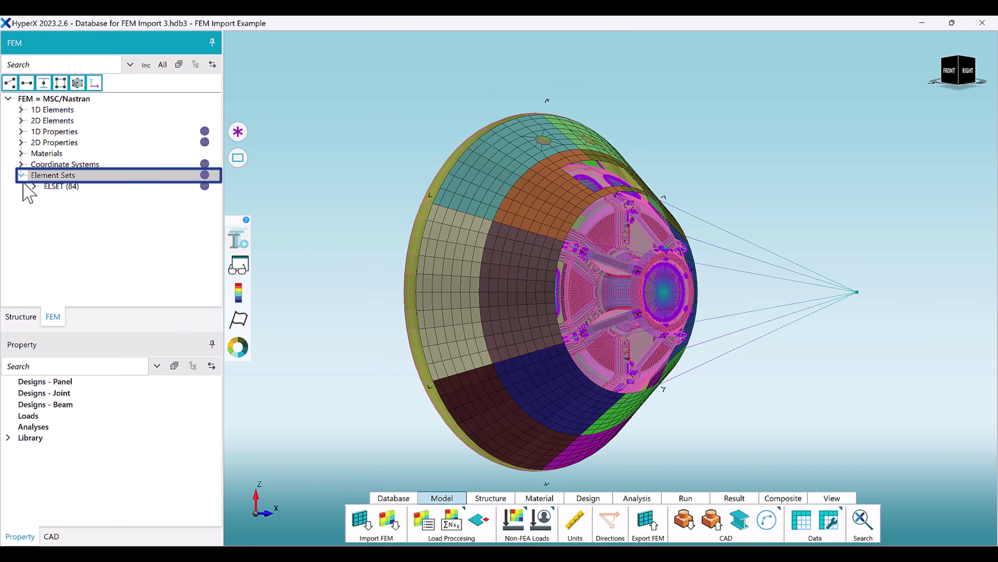
left_click(34, 186)
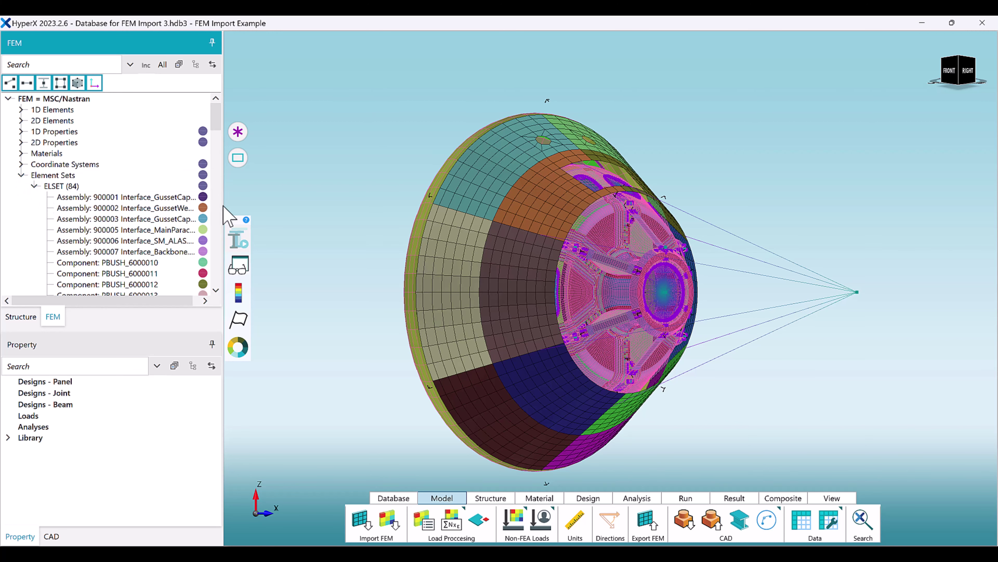
left_click(203, 197)
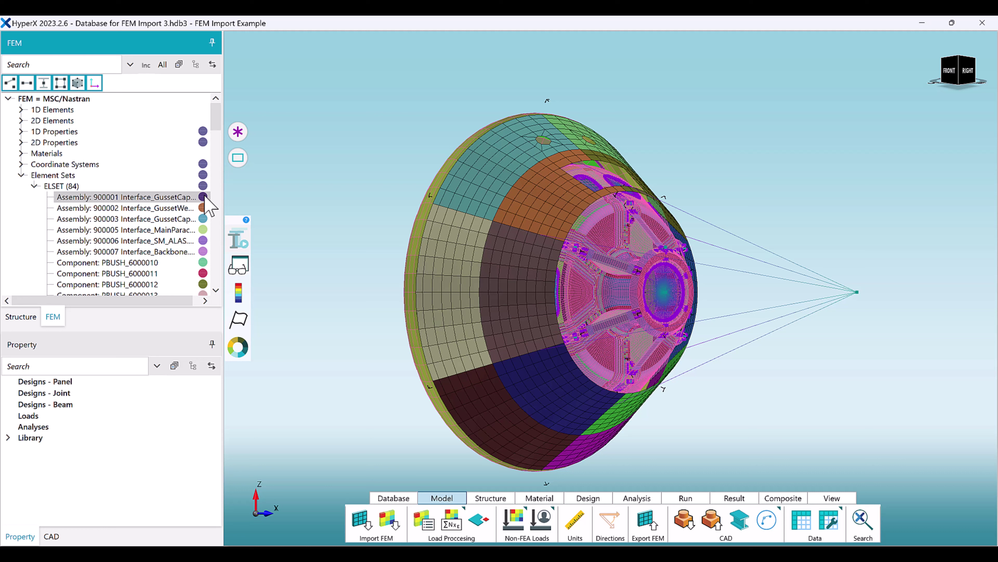
left_click(204, 197)
left_click(203, 263)
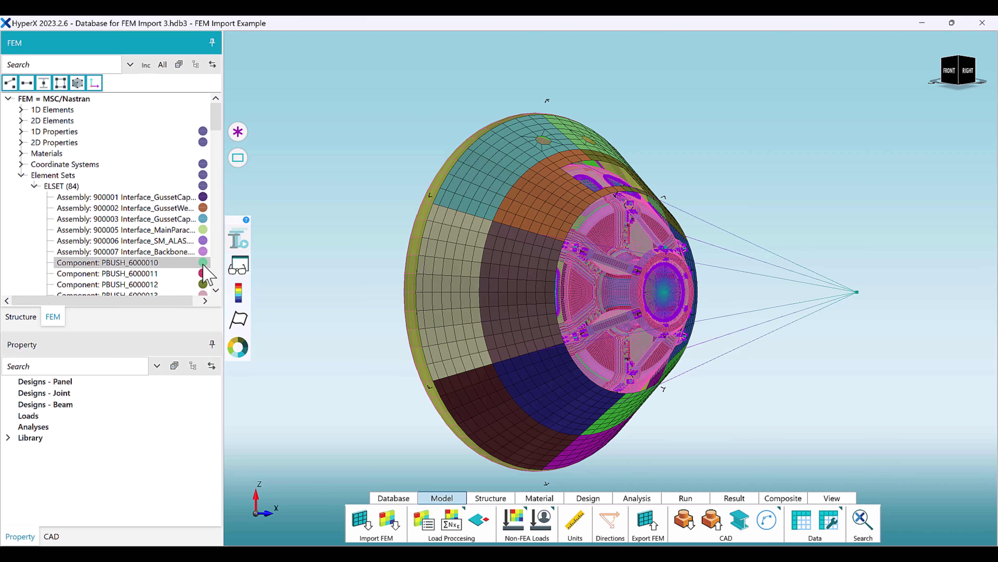
left_click(203, 262)
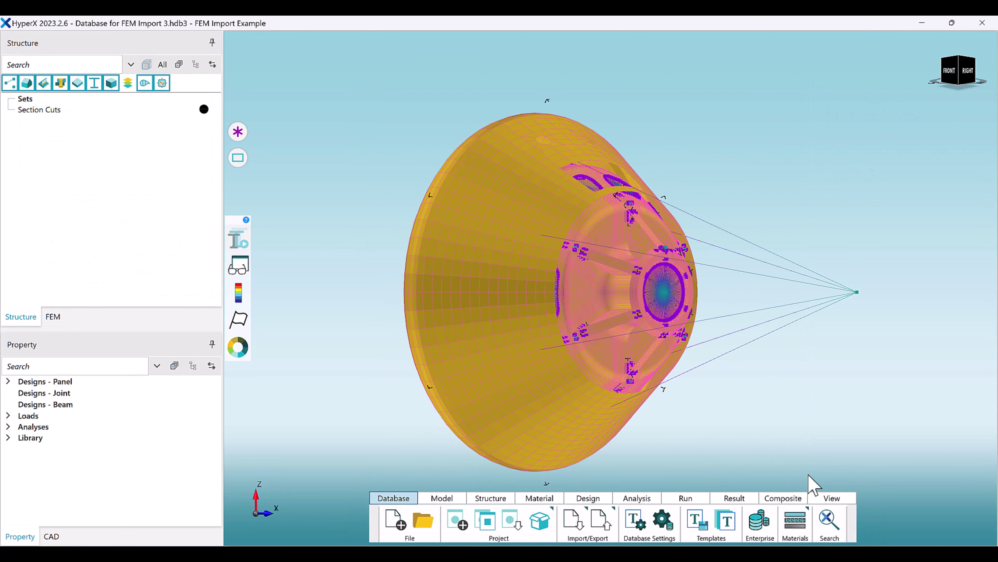
Step: Create one structure per include file from all 591 PCOMP and 75 PSHELL properties
right_click(518, 267)
left_click(450, 369)
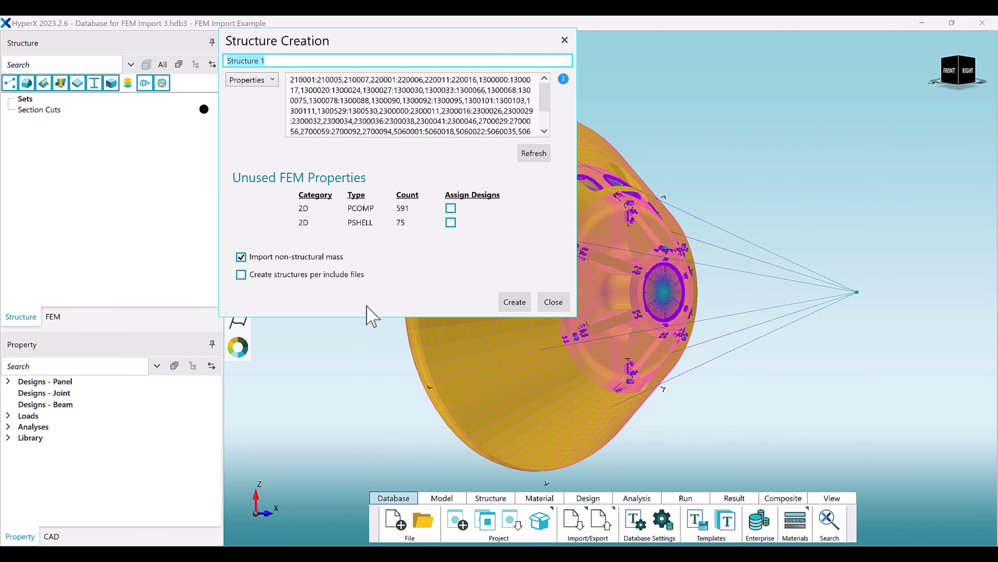
left_click(323, 275)
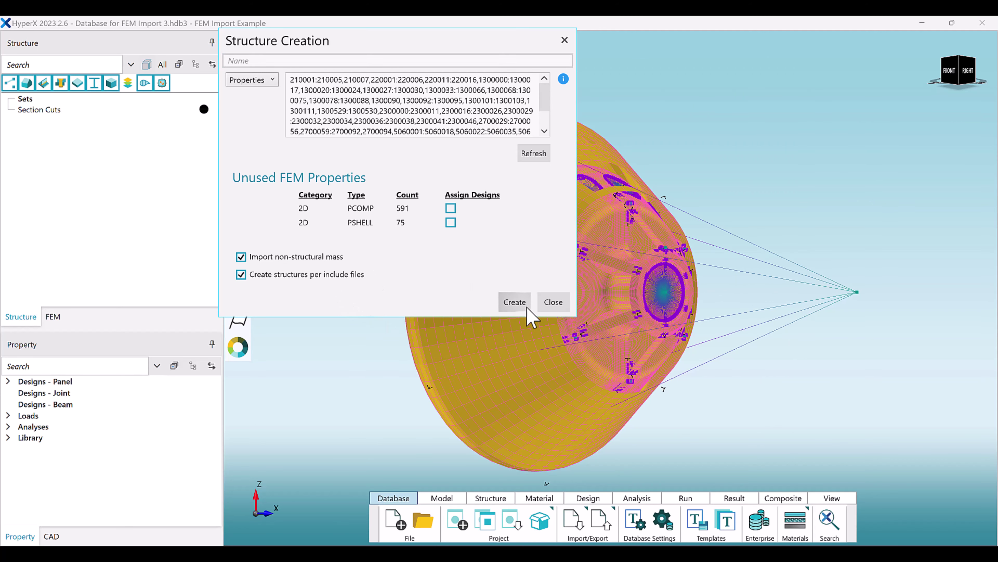
left_click(518, 307)
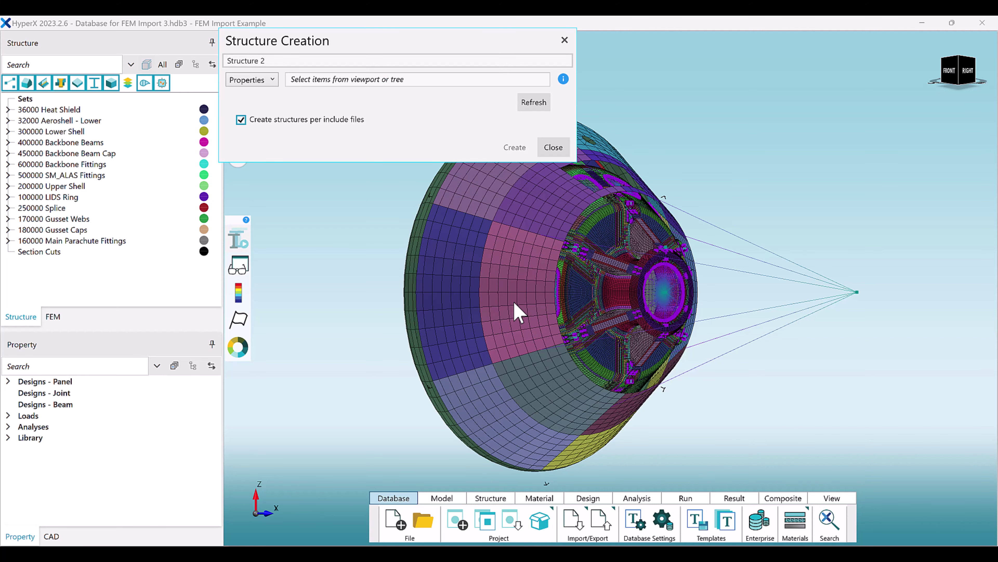
left_click(558, 150)
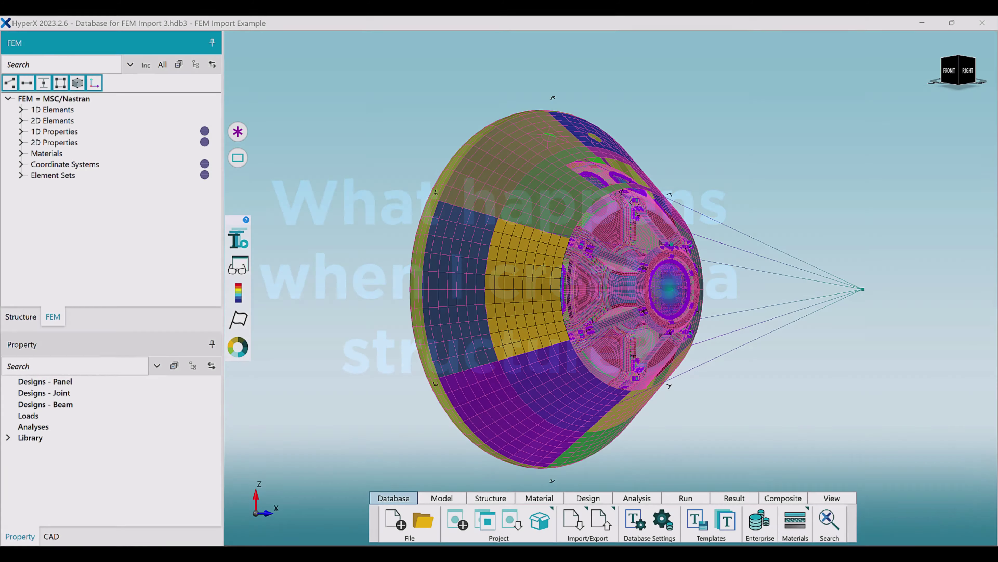
Step: Highlight two PCOMP laminate properties' elements from the 2D Properties list
left_click(20, 142)
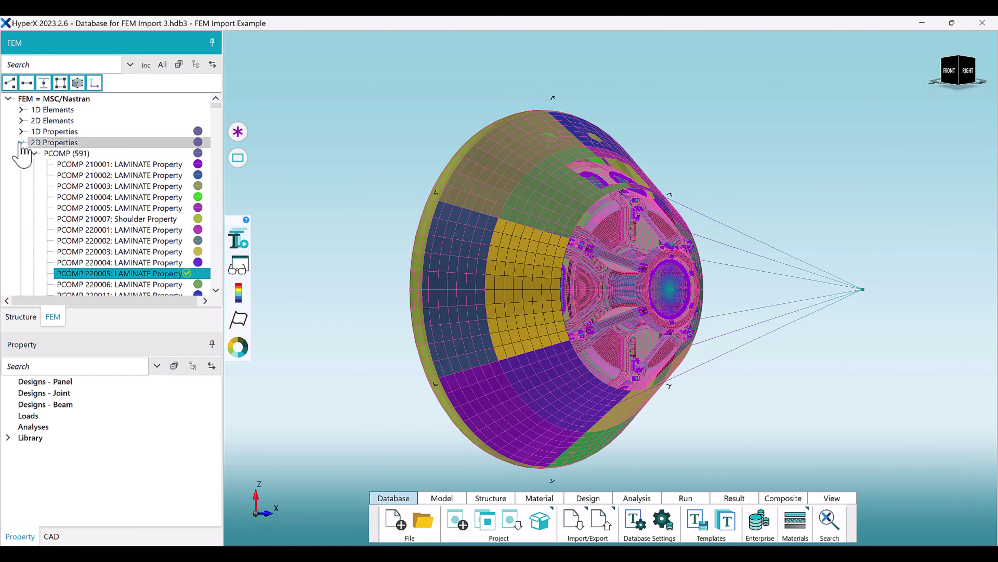
left_click(123, 264)
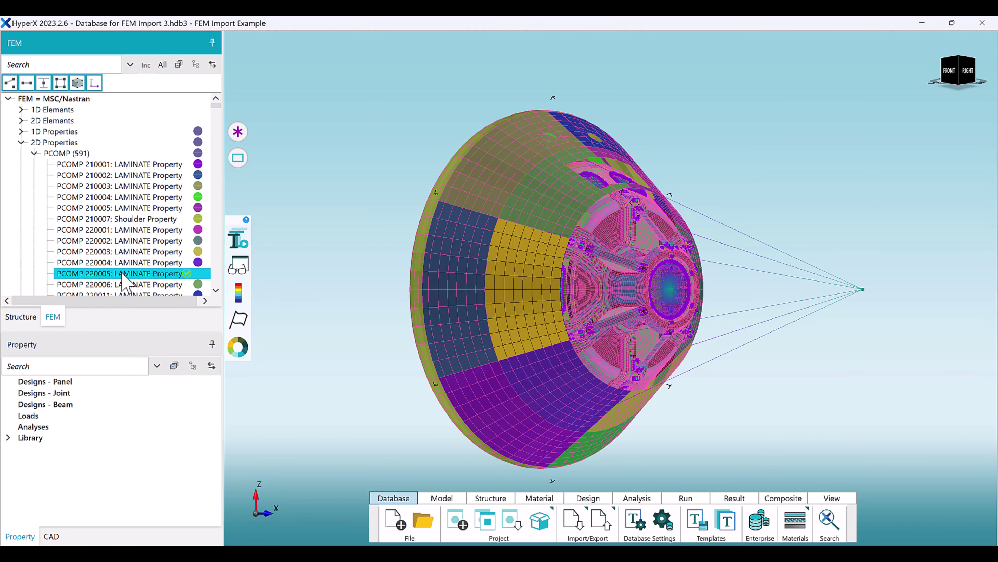
left_click(123, 284)
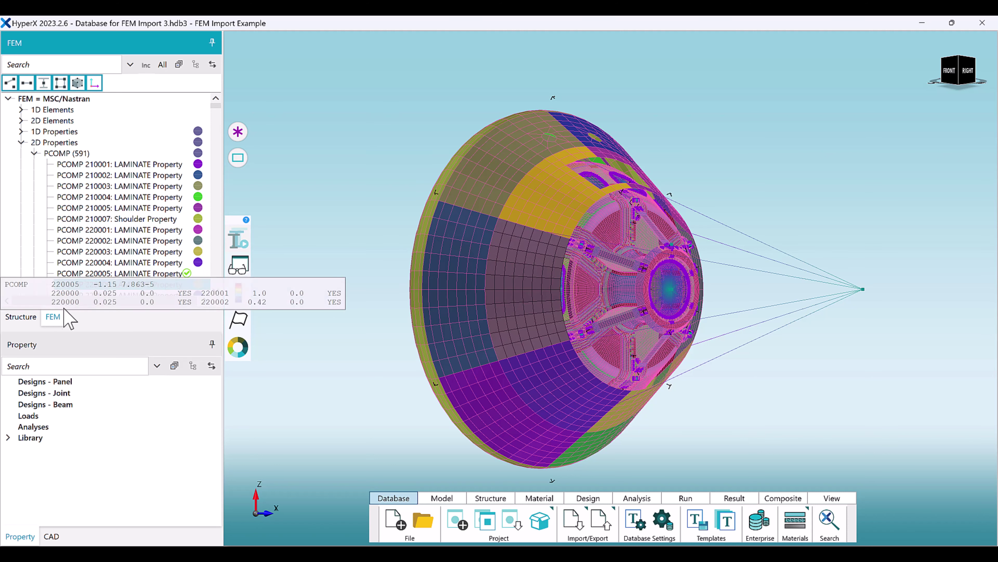
Step: Highlight Panel 1's PCOMP 220005 region on the capsule from the structures list
left_click(21, 316)
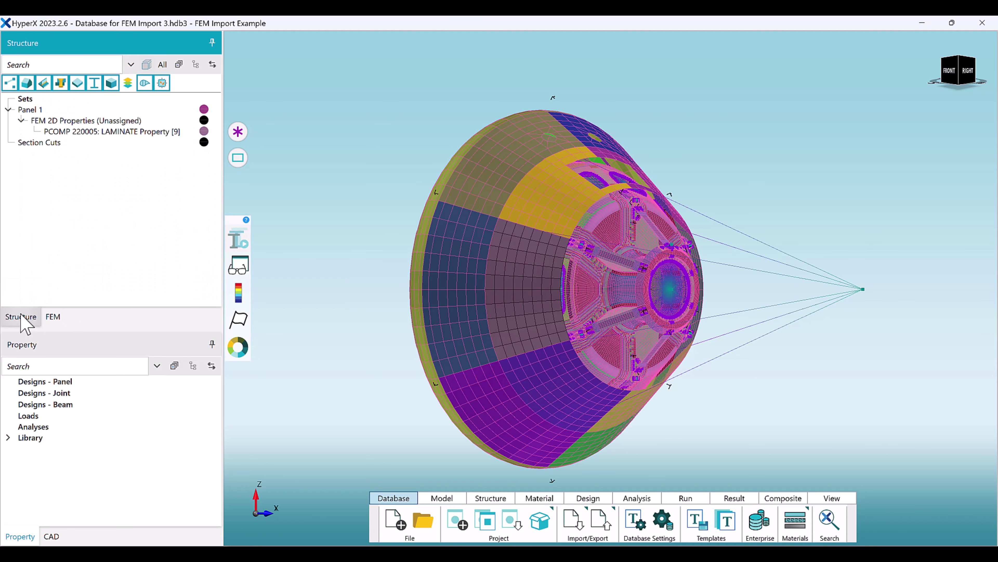
left_click(877, 282)
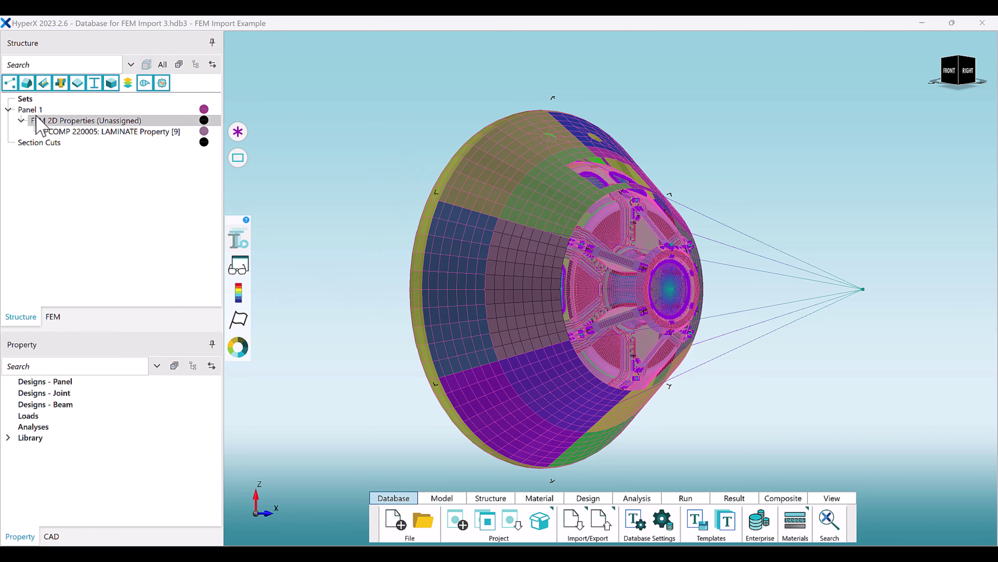
left_click(26, 112)
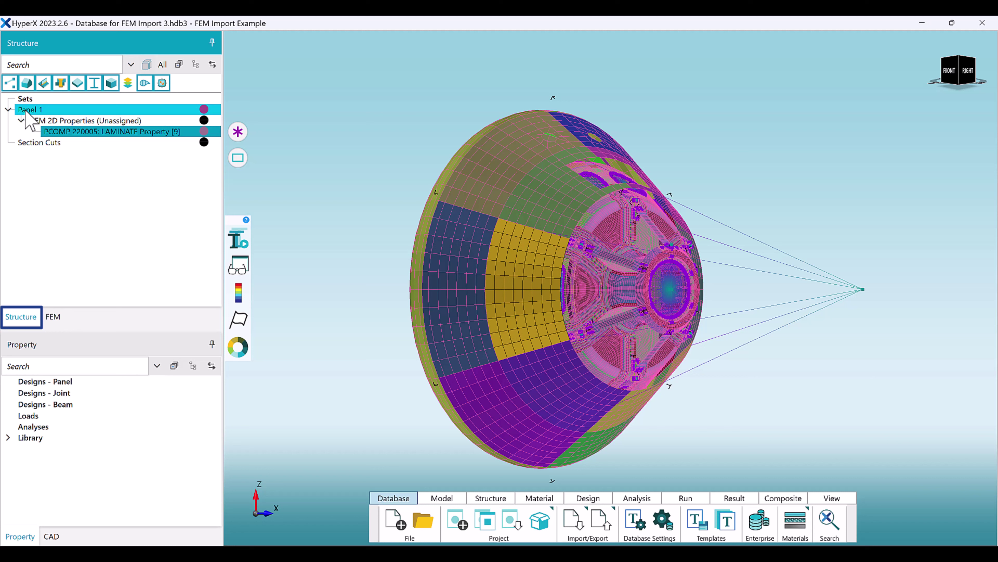
left_click(370, 194)
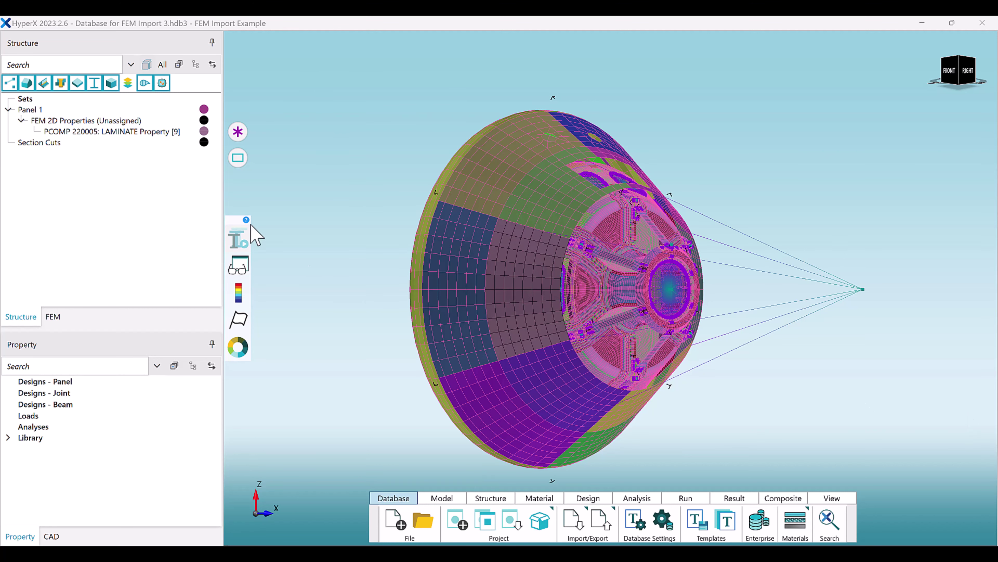
left_click(26, 118)
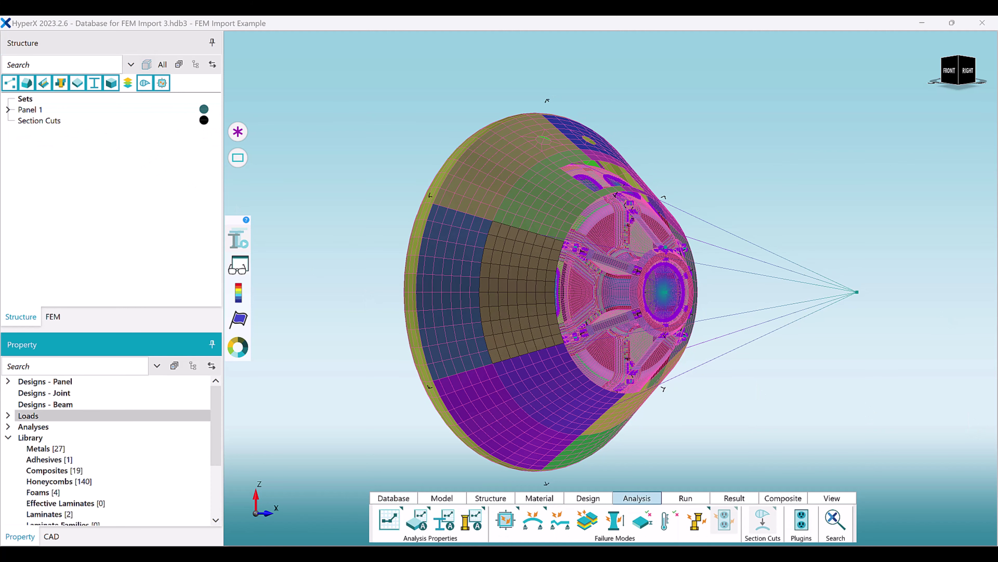
Step: Assign Laminate - 2 from Designs - Panel > Laminates to the capsule panel by dragging it onto the panel
left_click(8, 381)
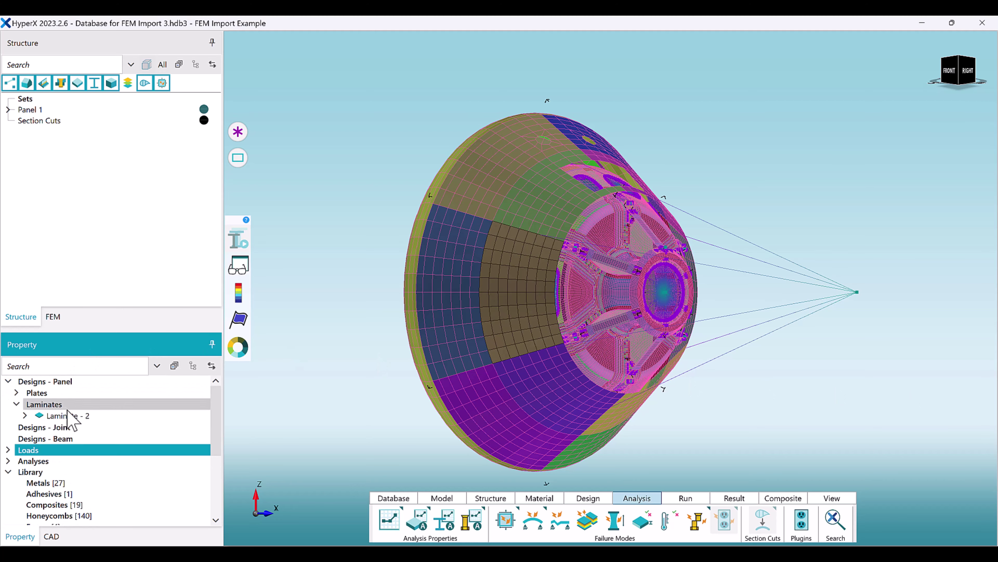
left_click_drag(71, 416, 523, 281)
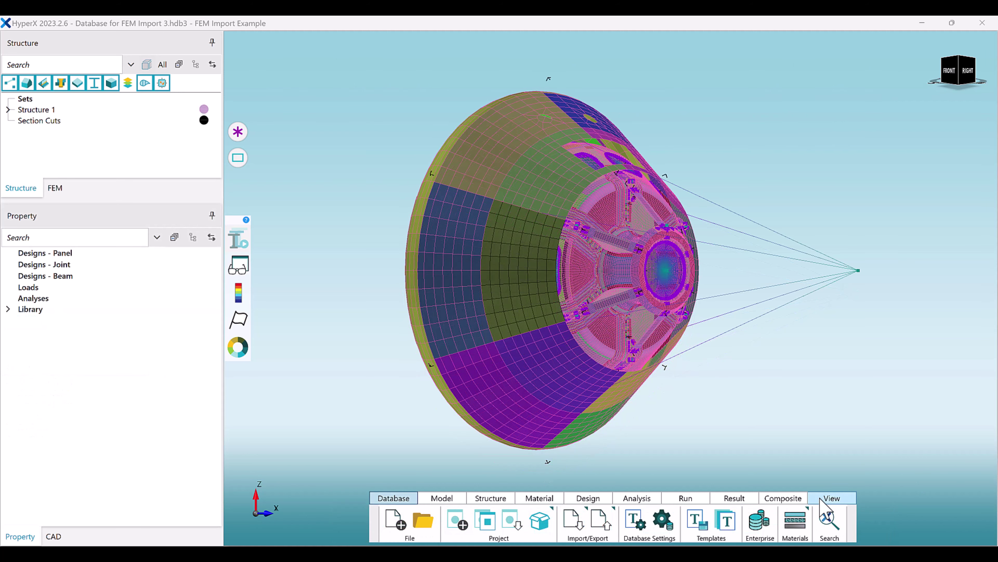
Step: Show buckling spans on the capsule panels and rotate the capsule to face its front
left_click(824, 500)
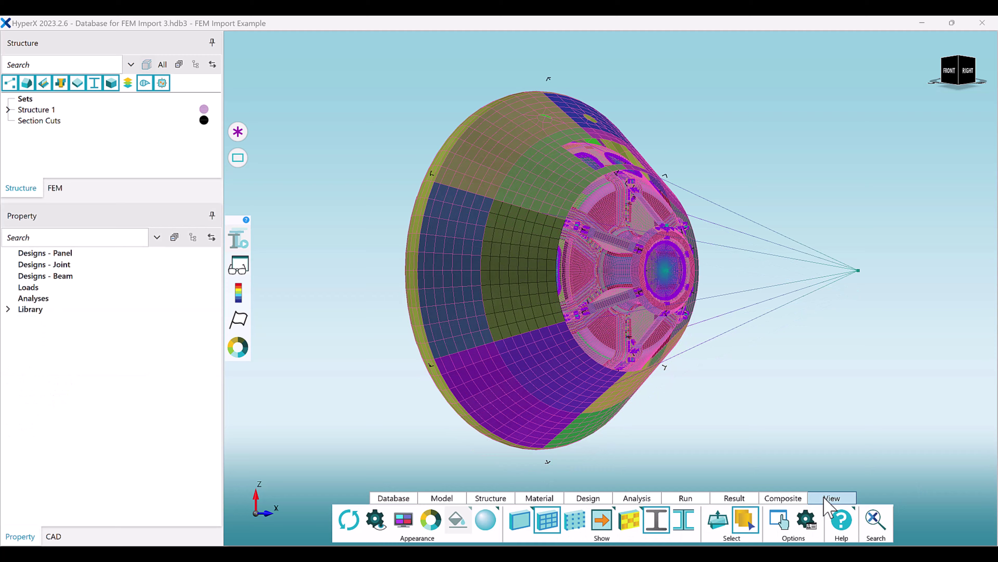
left_click(602, 523)
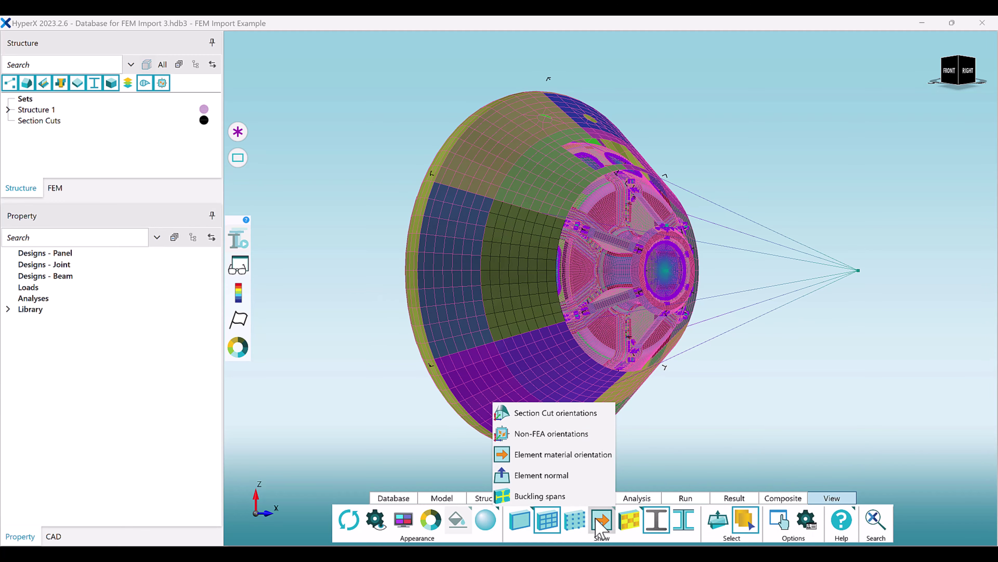
left_click(566, 496)
left_click_drag(511, 299, 507, 270)
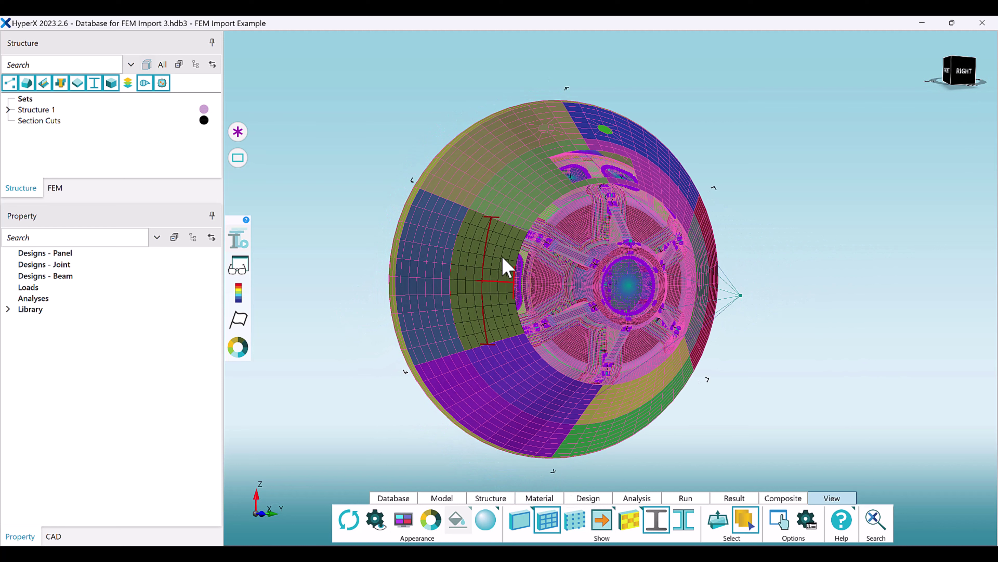
Step: Open a skin panel's settings and expand Panel 1 to reveal PCOMP 220005 under Laminates
left_click(507, 268)
right_click(507, 268)
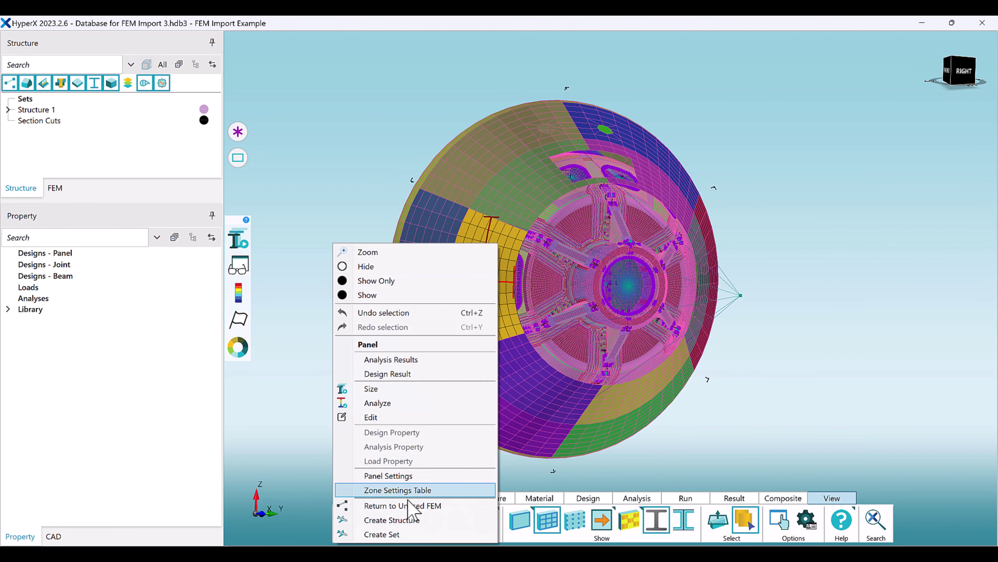
left_click(399, 476)
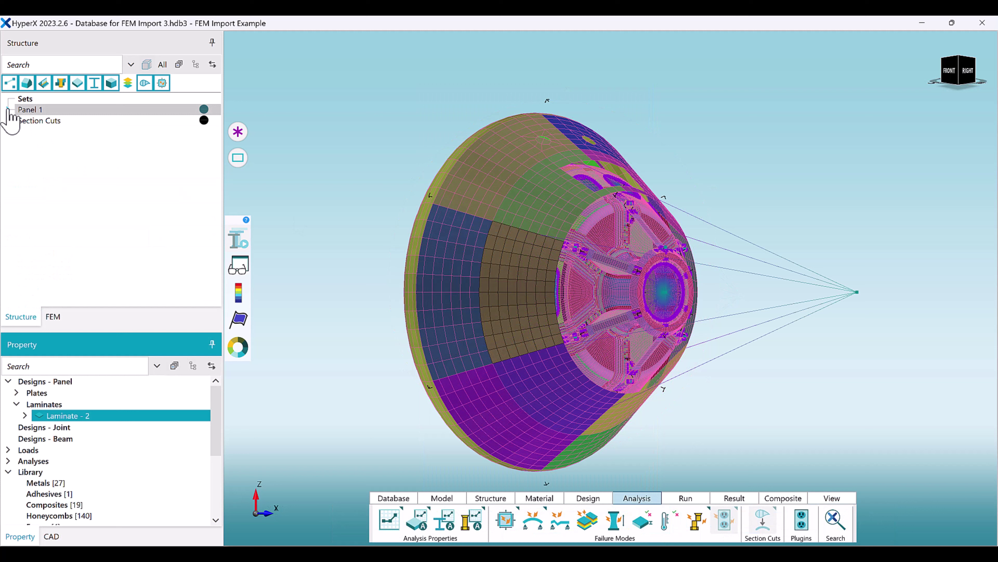
left_click(8, 110)
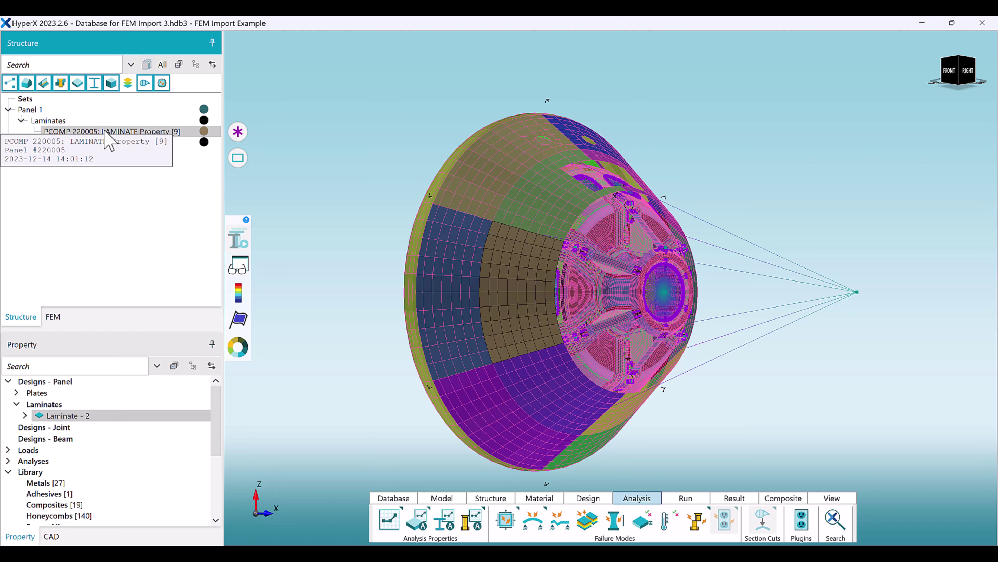
Step: Turn on element material orientation and element normal displays, inspecting the yellow laminate panel up close
left_click(845, 499)
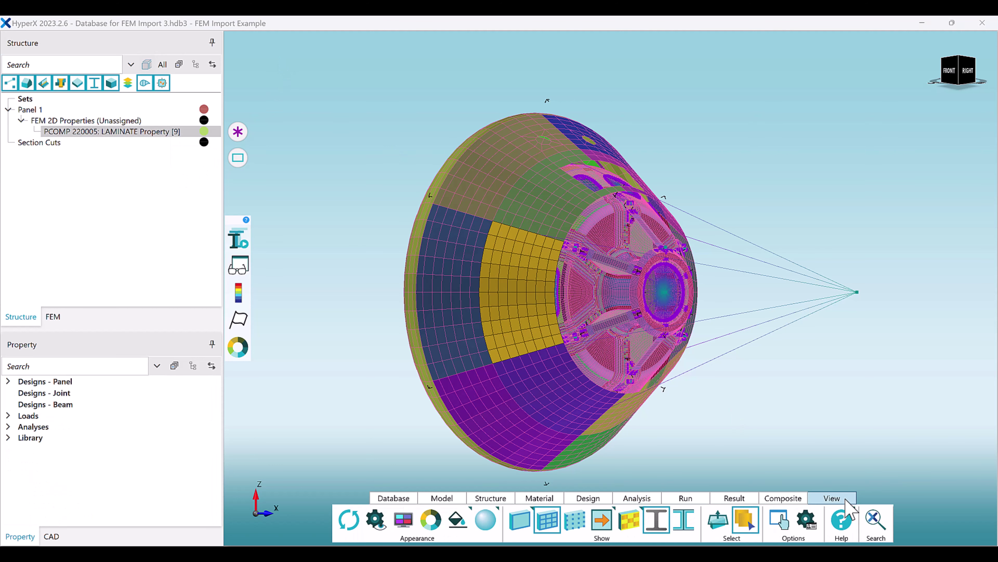
left_click(601, 519)
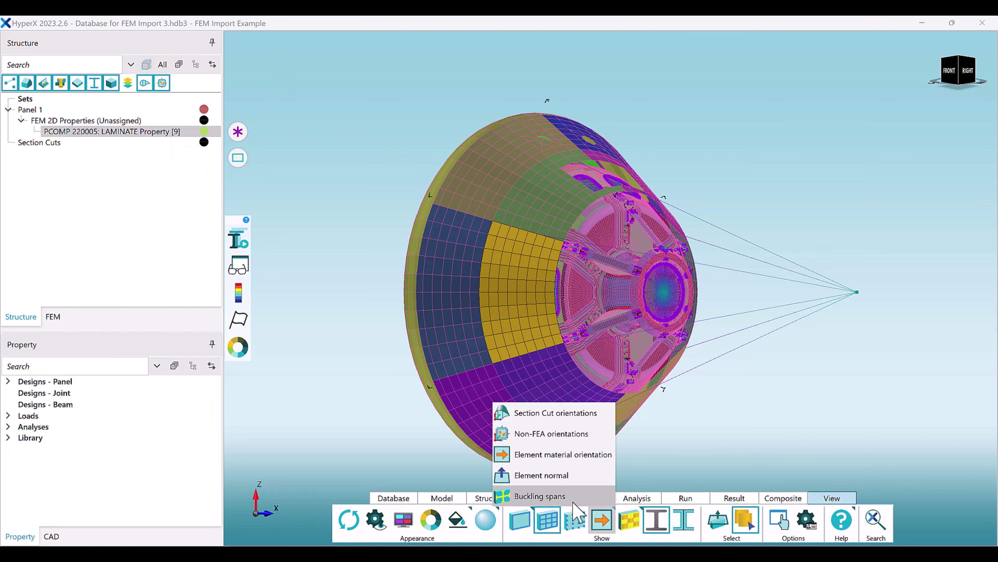
left_click(547, 456)
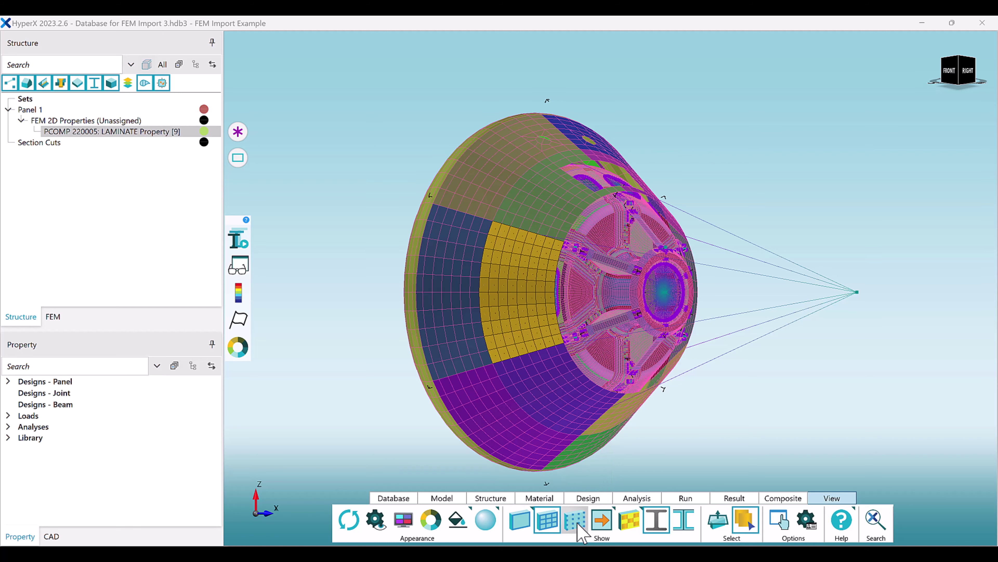
left_click(600, 521)
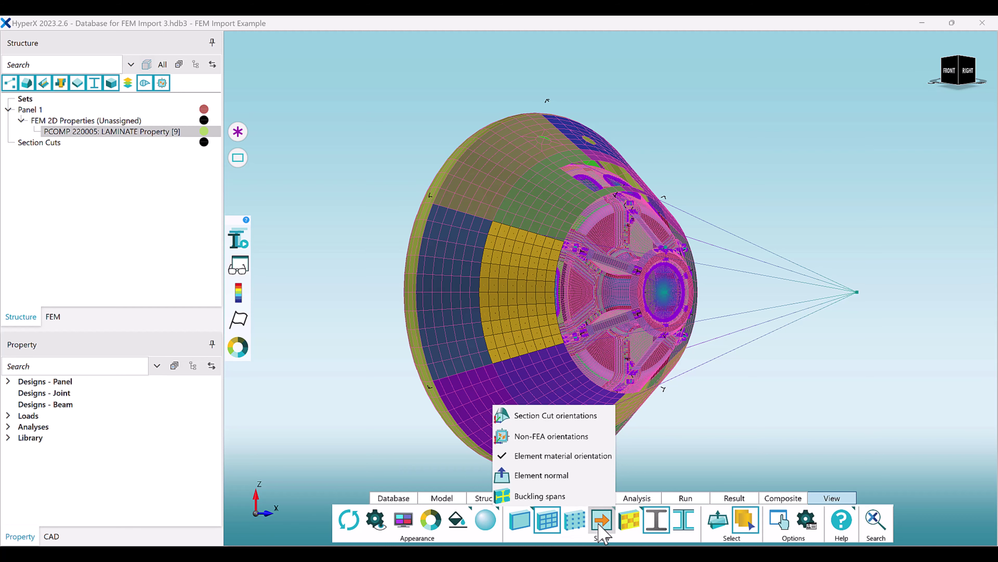
left_click(551, 476)
scroll(527, 275, "up", 8)
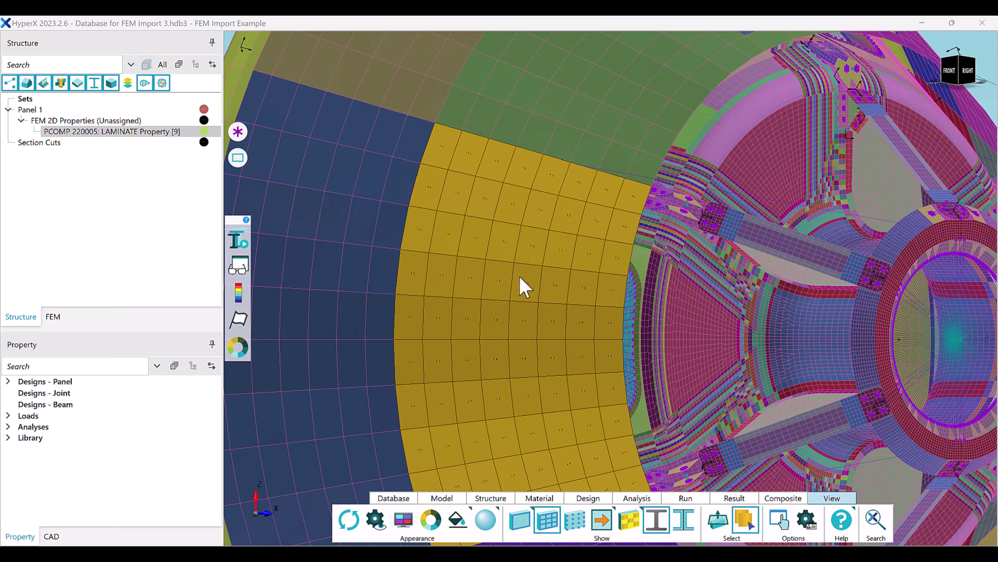
left_click_drag(570, 280, 688, 290)
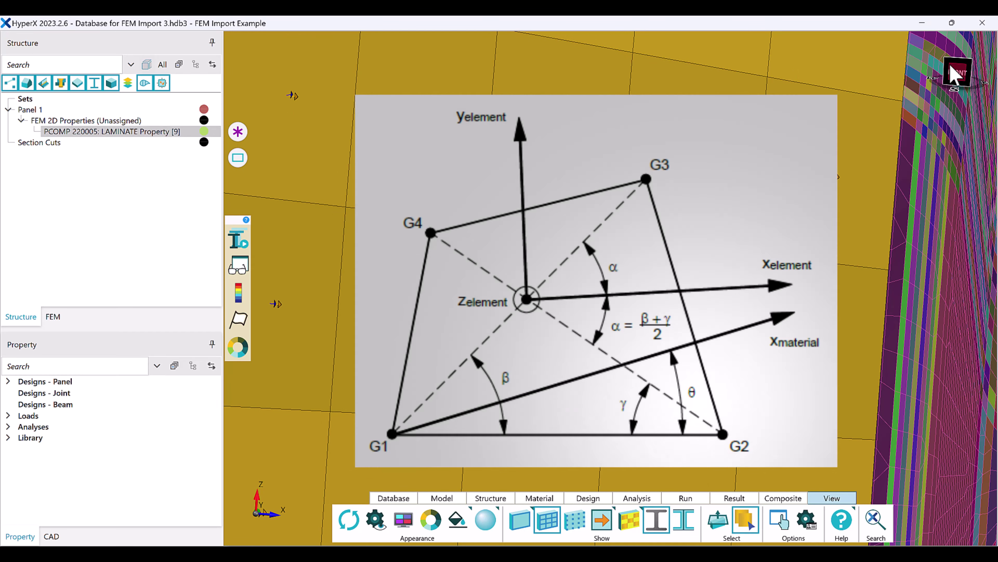
left_click(947, 77)
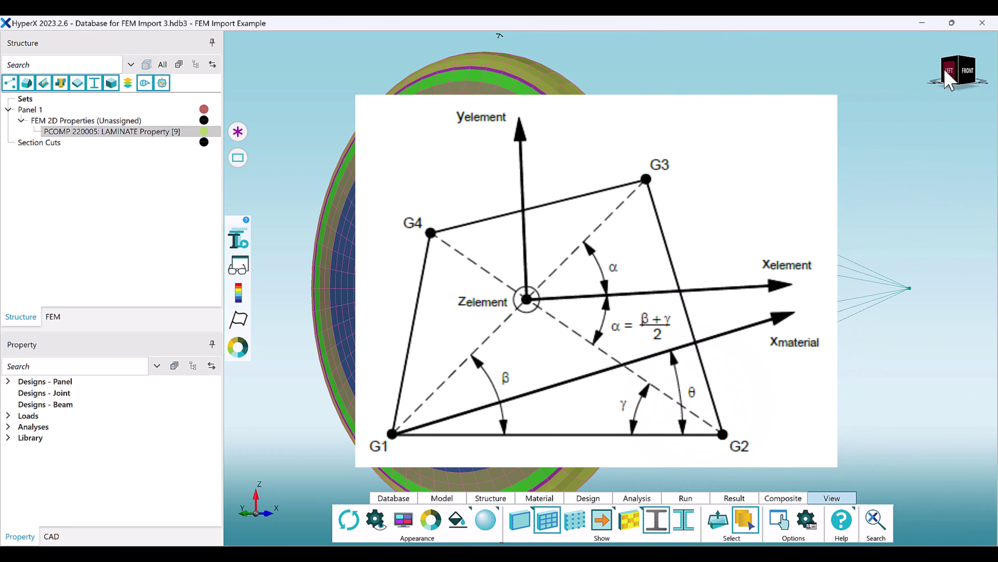
left_click(974, 73)
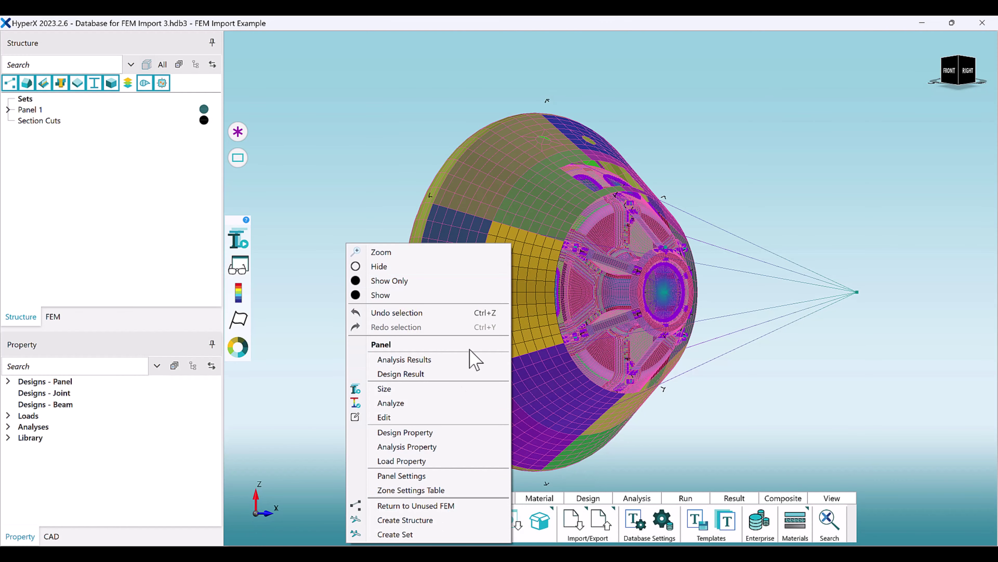
Step: Open the PCOMP 220005 panel's Loads settings showing Midplane reference plane and 0.415 in offset
left_click(424, 476)
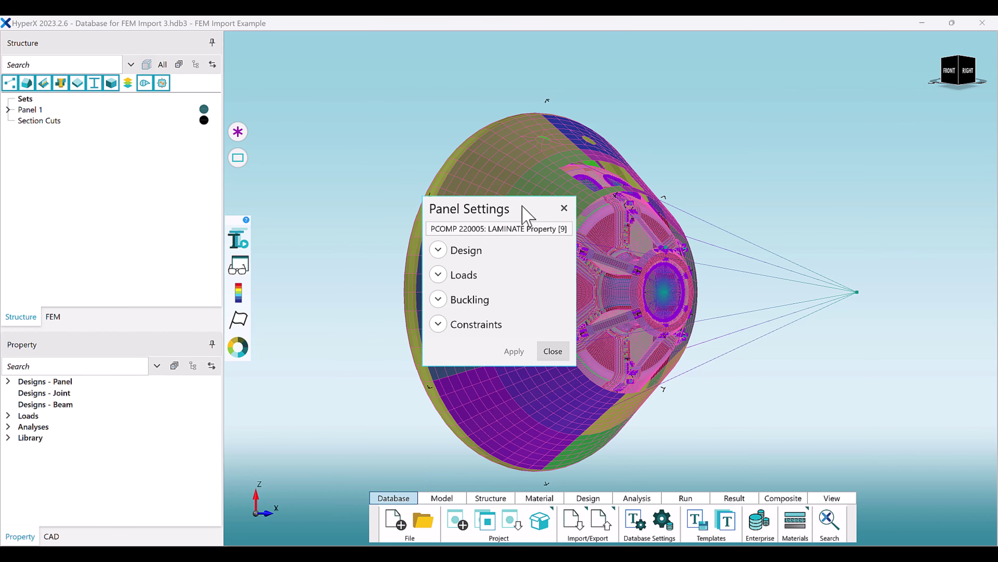
left_click_drag(523, 209, 533, 52)
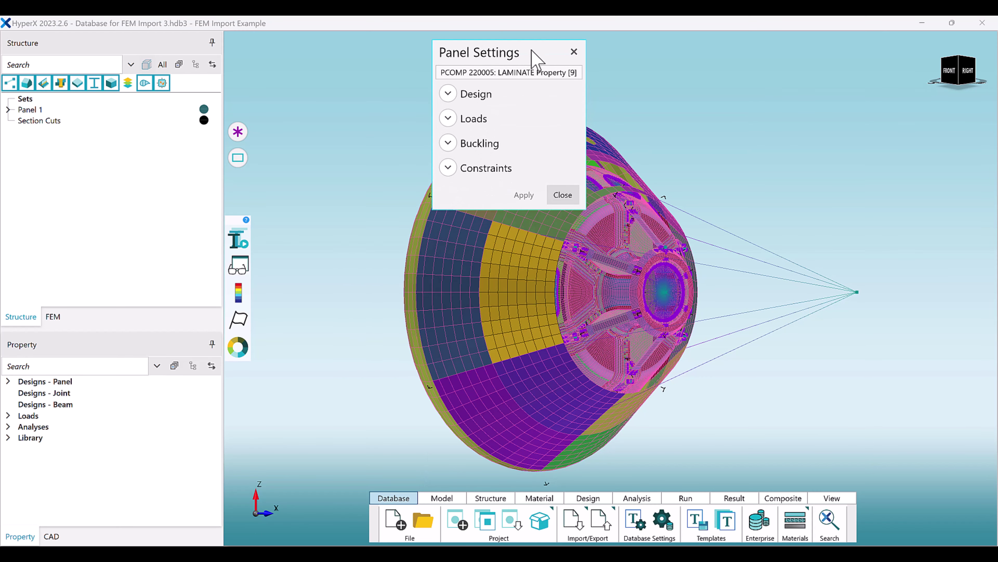
left_click(448, 118)
scroll(544, 466, "down", 3)
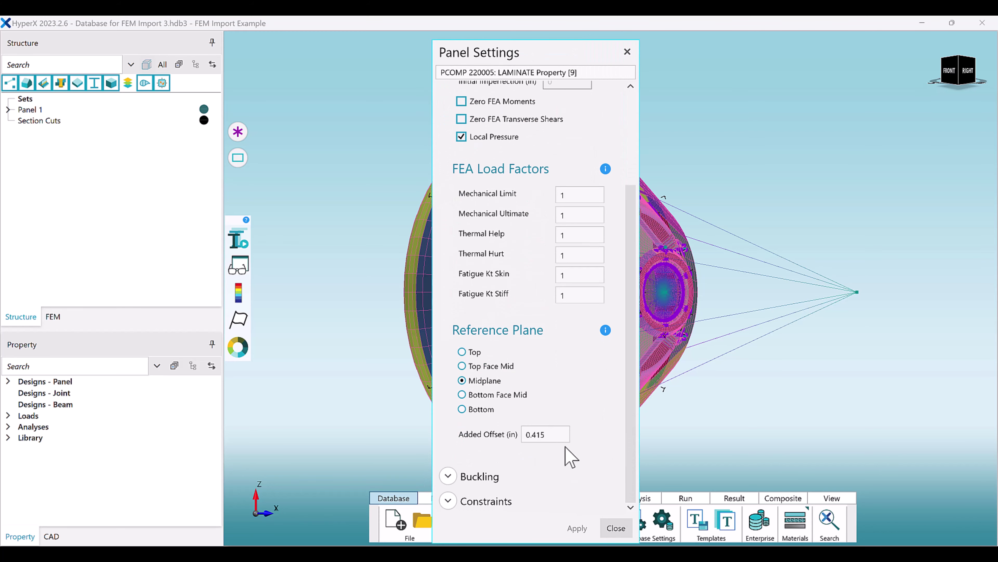